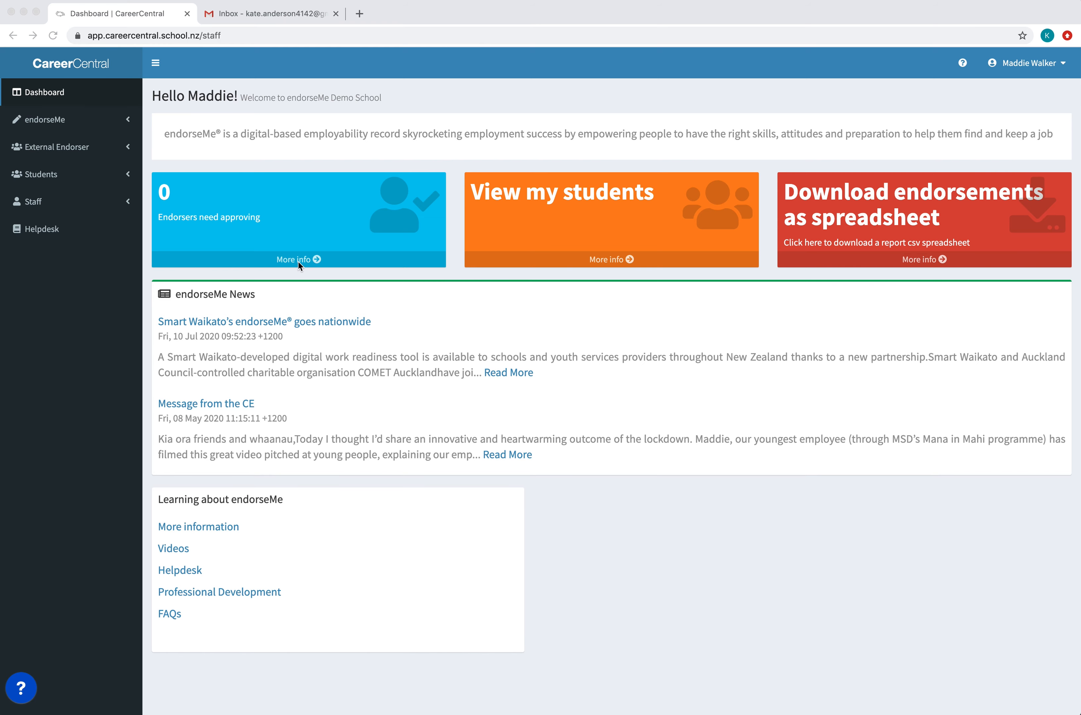
- Check the endorsers needing approval from the dashboard and open the list of all external endorsers
left_click(315, 260)
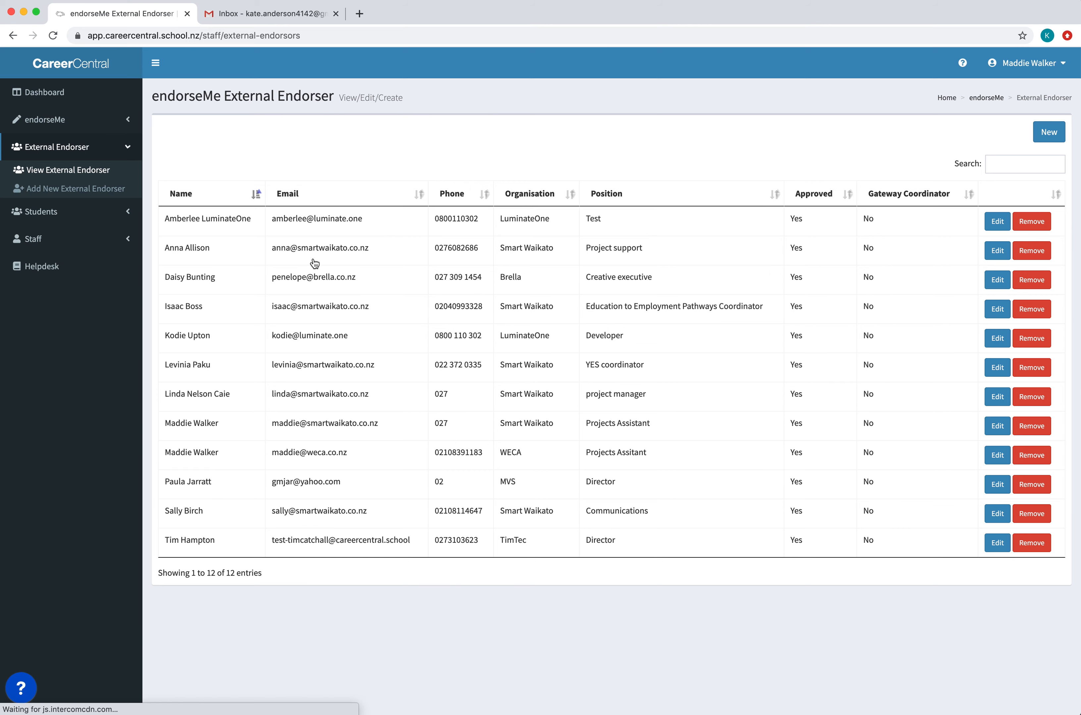
left_click(85, 90)
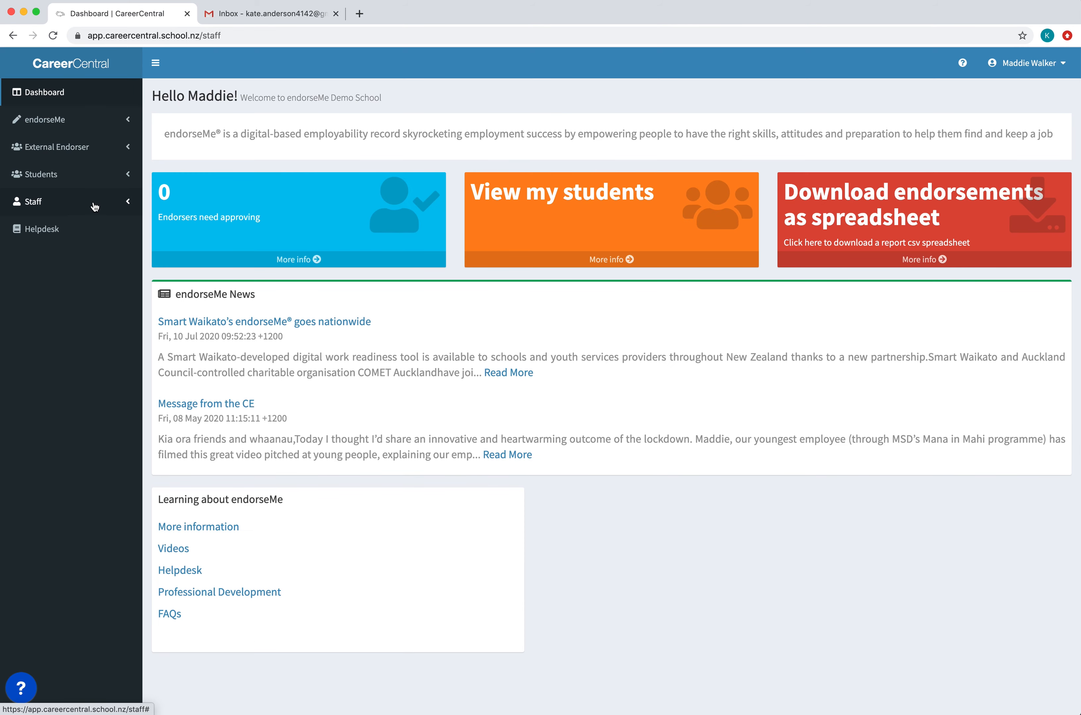
left_click(125, 152)
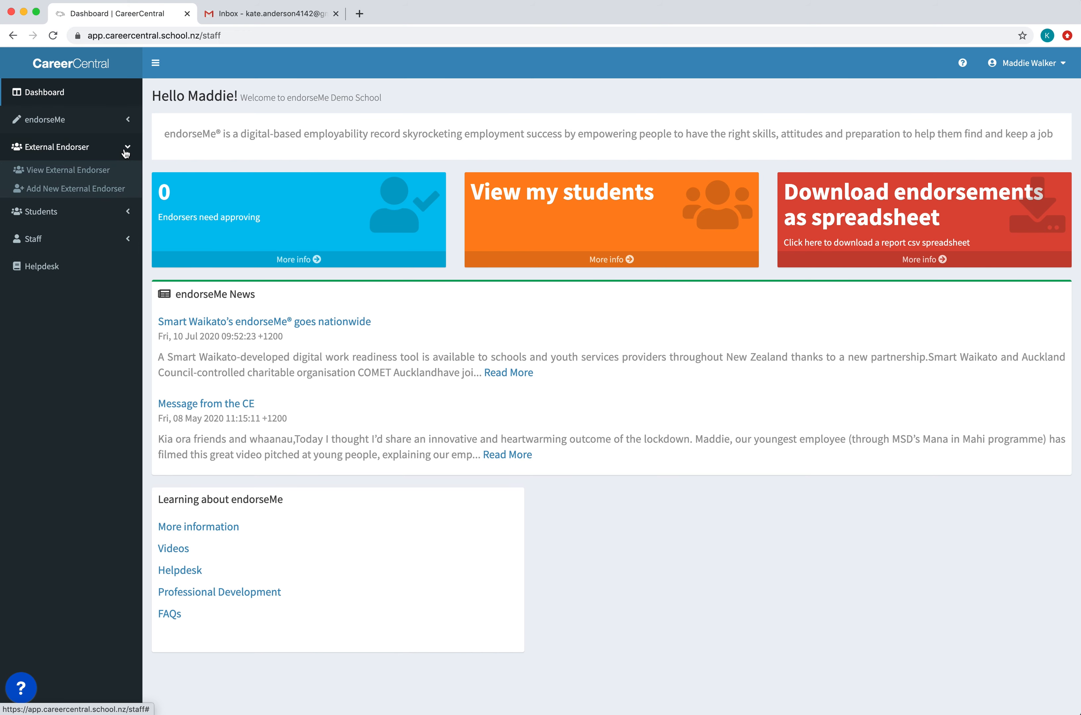
left_click(114, 174)
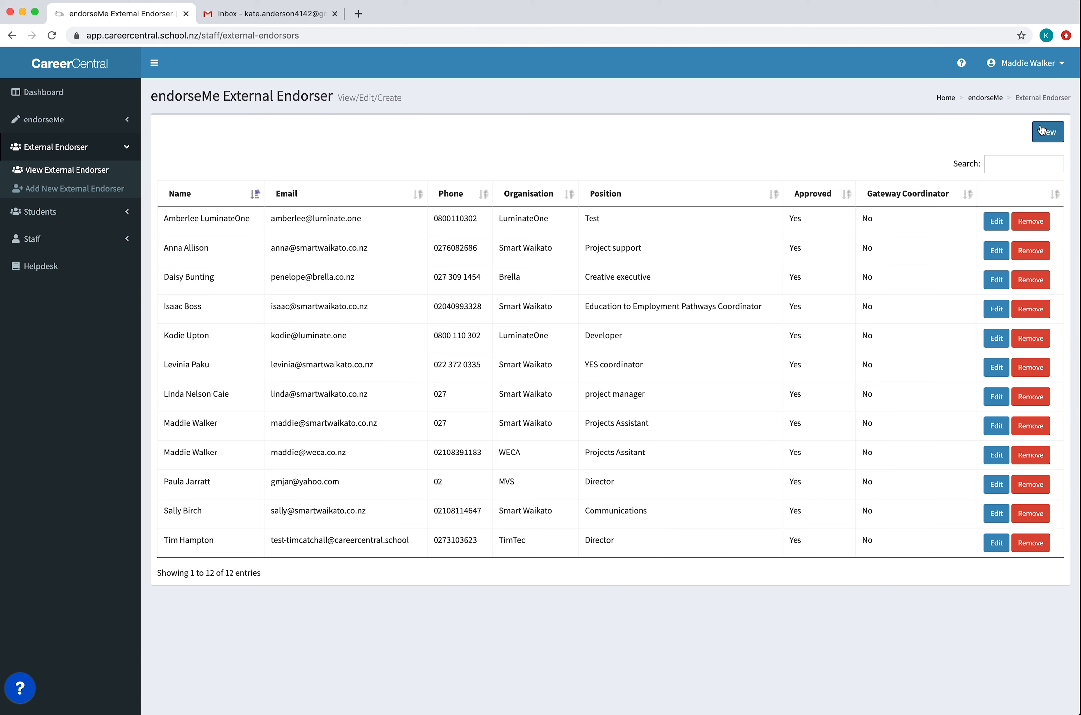
- Start a new external endorser record using the endorser's email address
left_click(1058, 140)
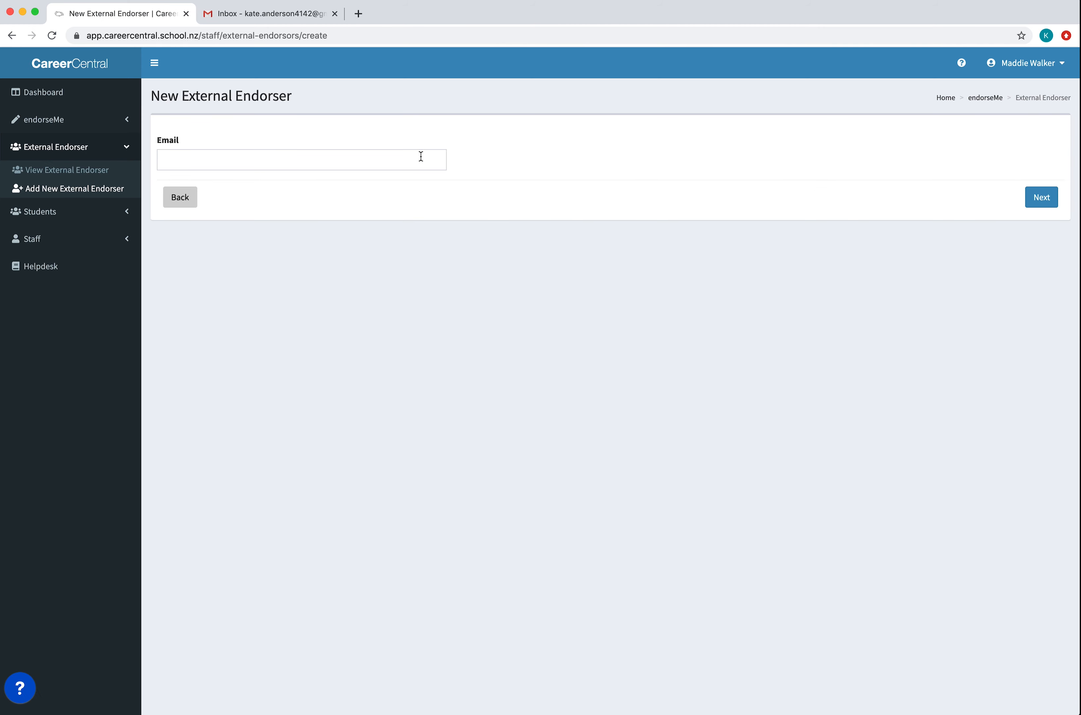
left_click(421, 156)
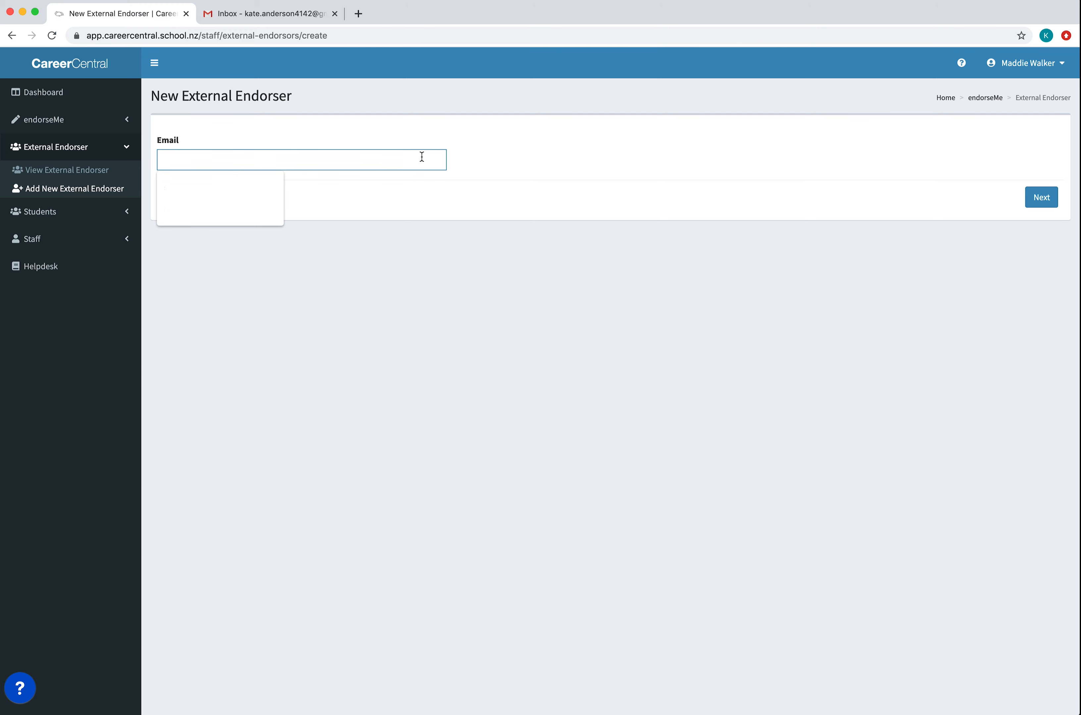
type("kate.and")
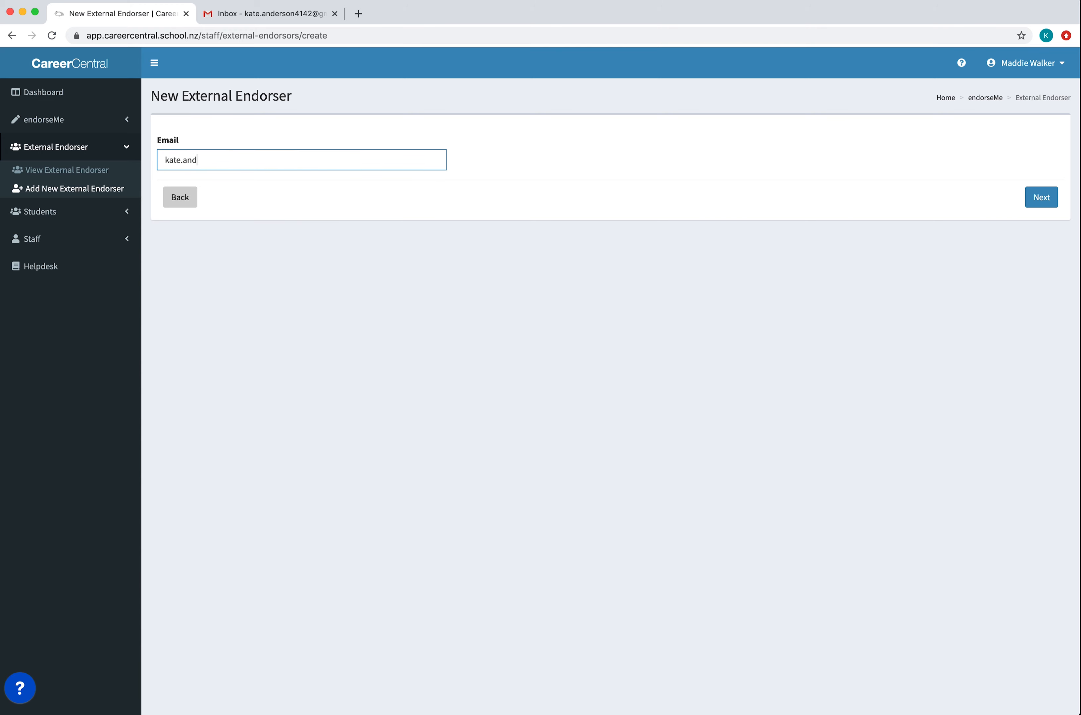
left_click(282, 188)
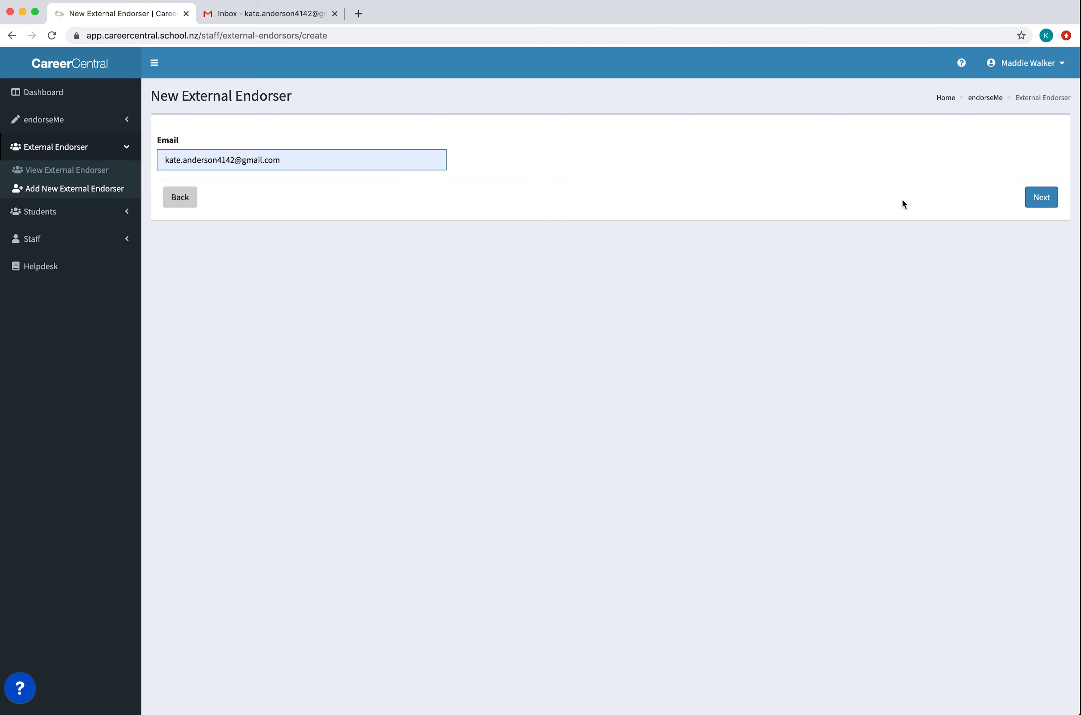
left_click(1050, 209)
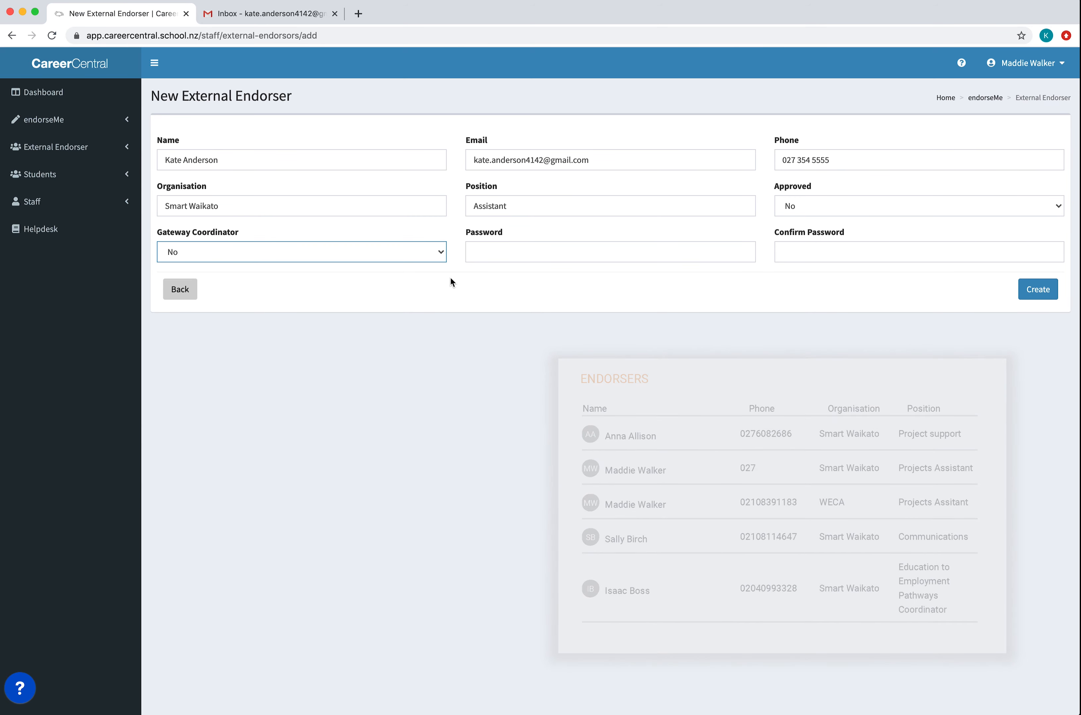
- Create the endorser with organisation Smart Waikato, position Assistant, Gateway Coordinator No, Approved Yes, the contact details and a confirmed account password
left_click(440, 255)
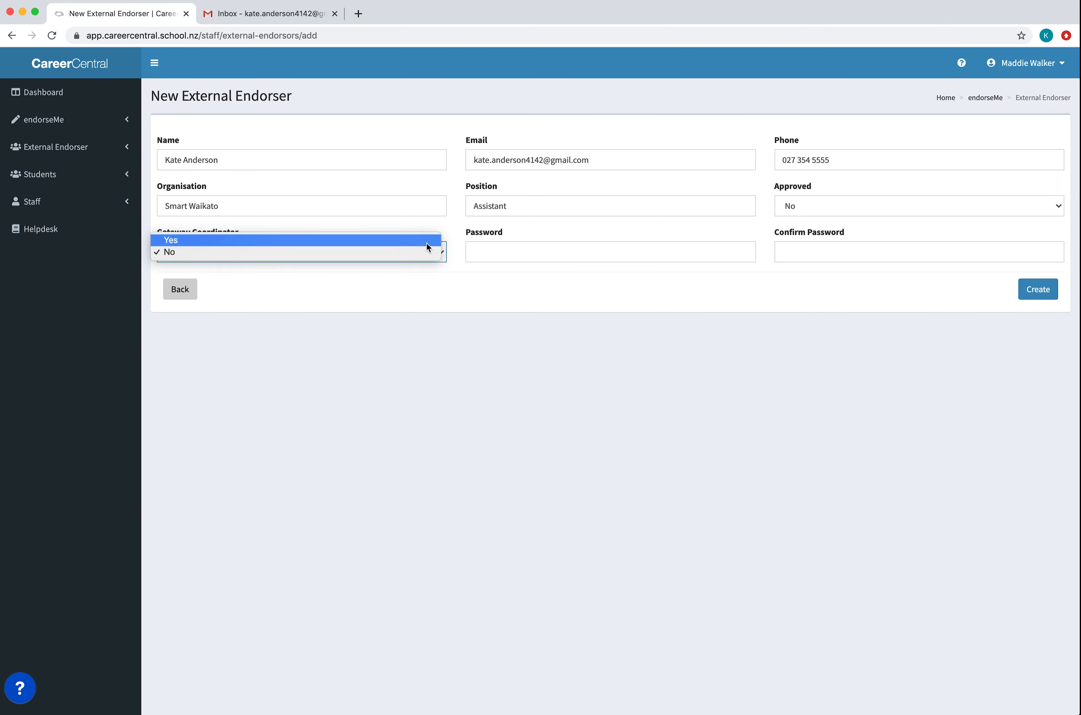
left_click(426, 253)
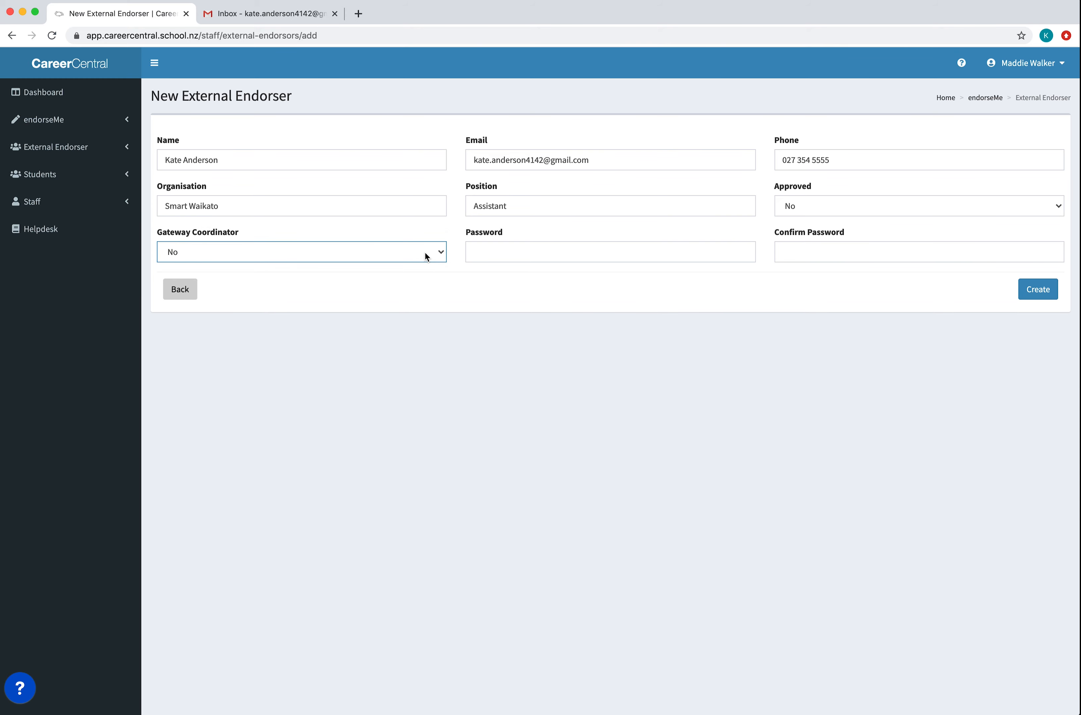
left_click(483, 249)
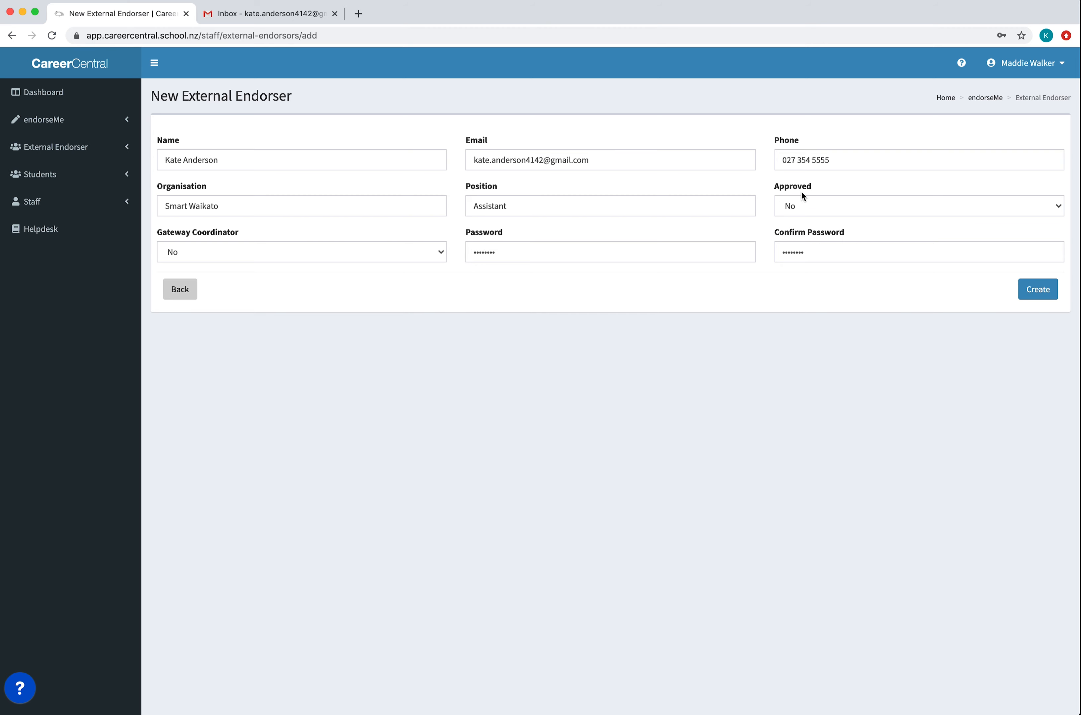
left_click(799, 207)
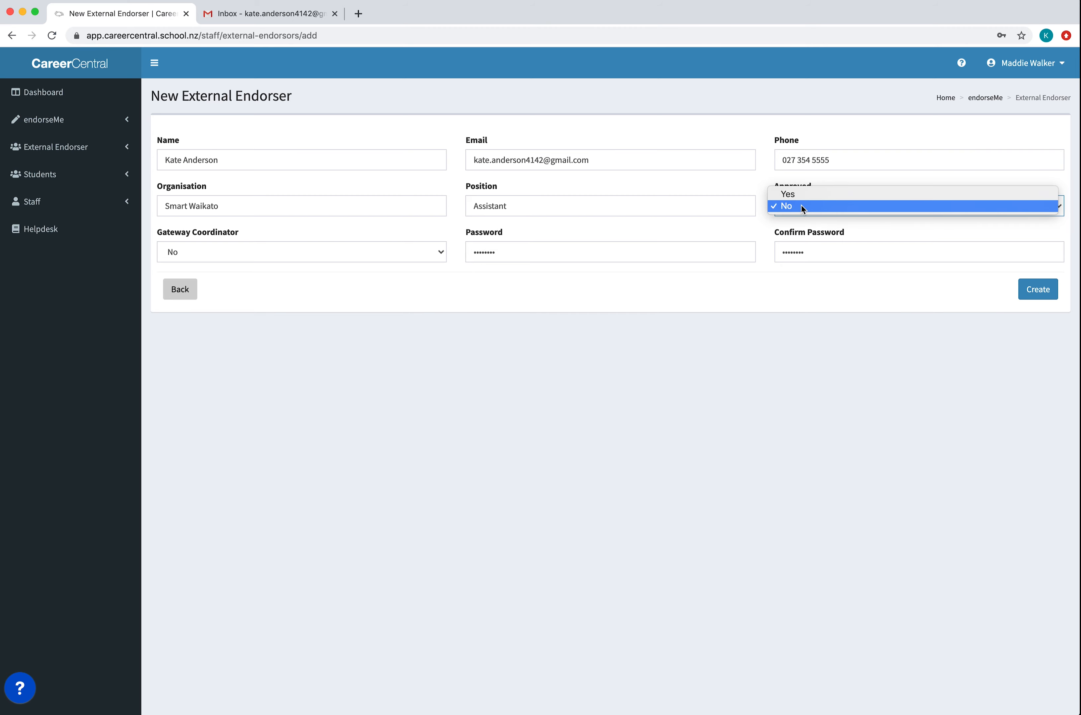
left_click(824, 195)
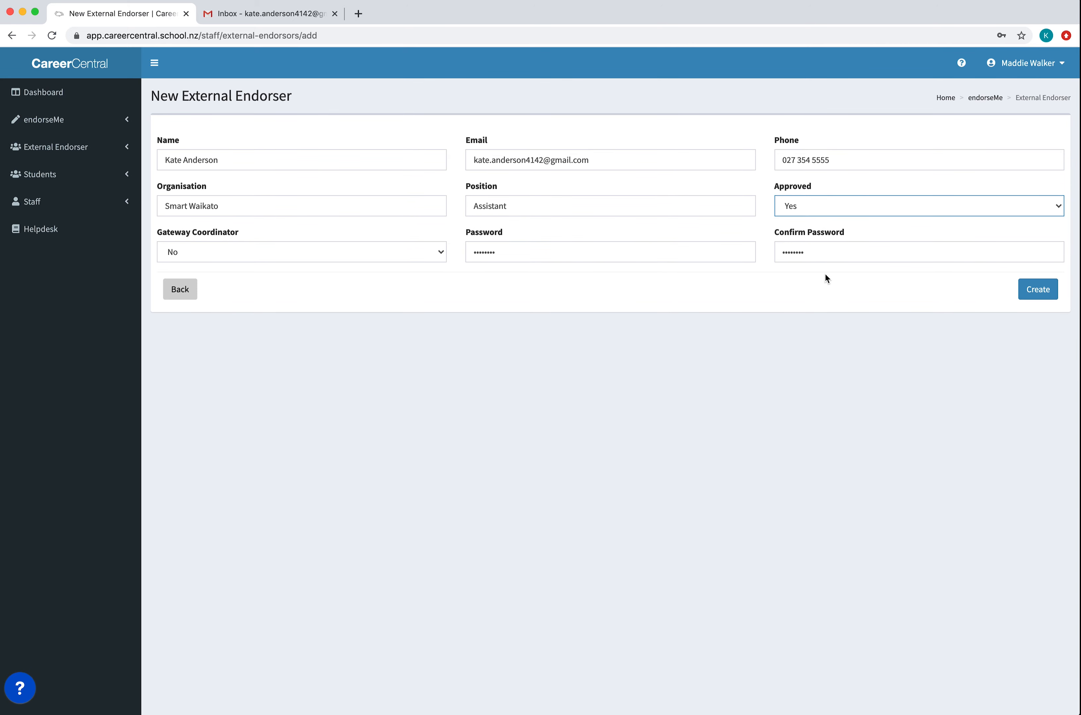
left_click(1026, 296)
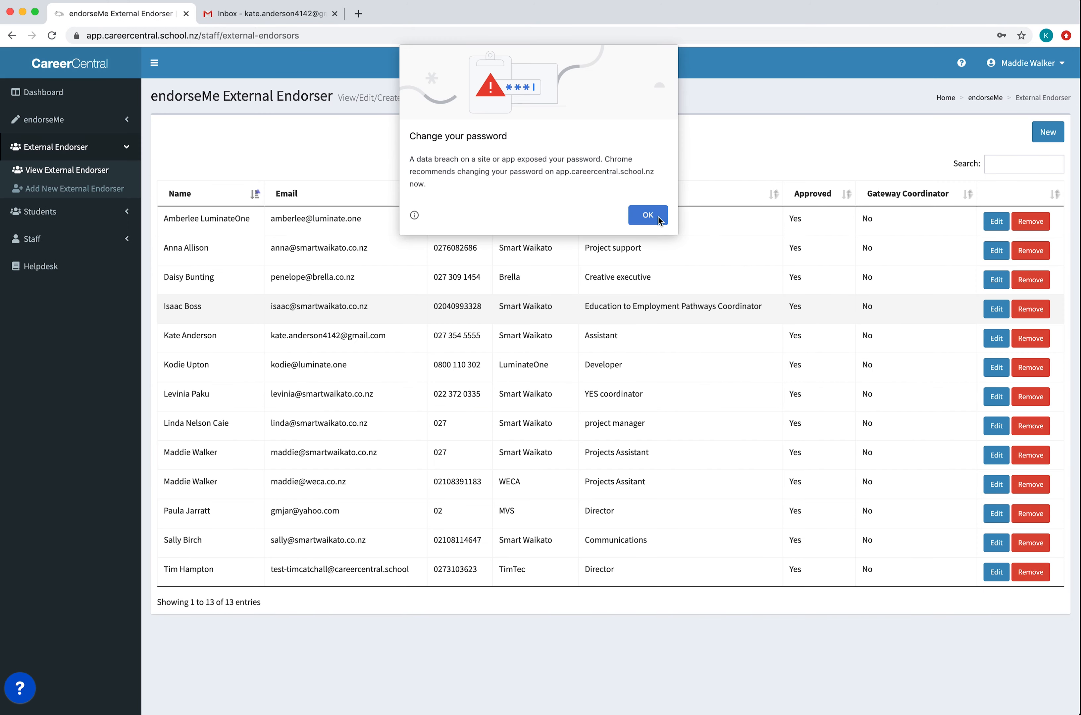
left_click(648, 215)
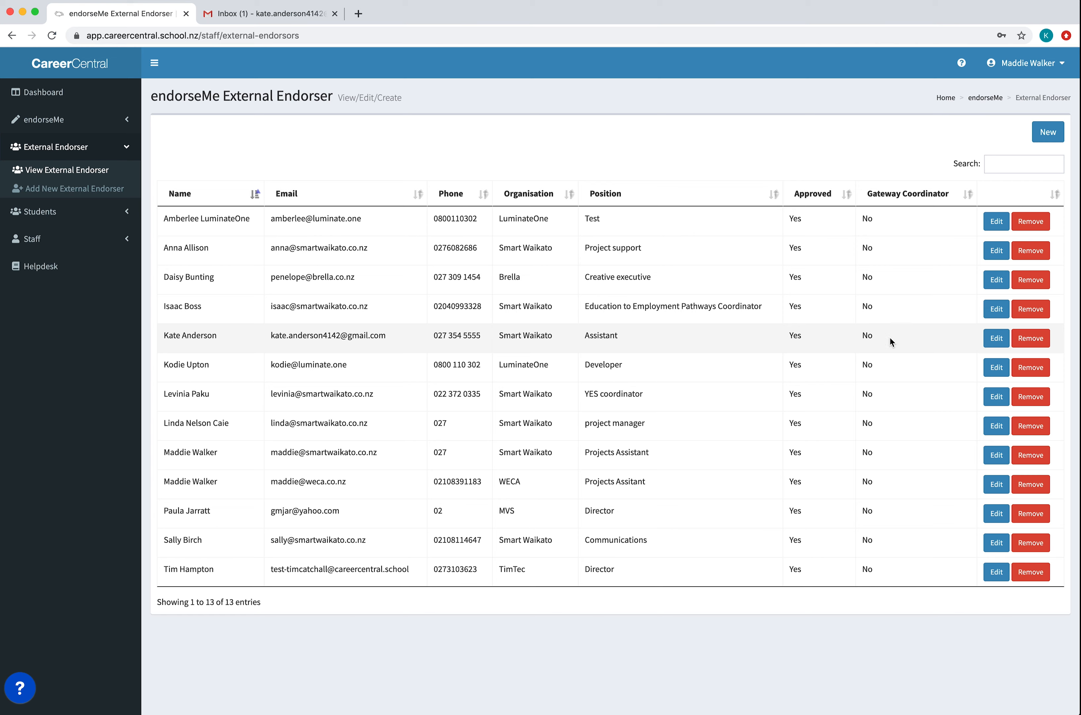
- Edit the newly created endorser, add the first, fourth and sixth listed students, and update the record
left_click(995, 338)
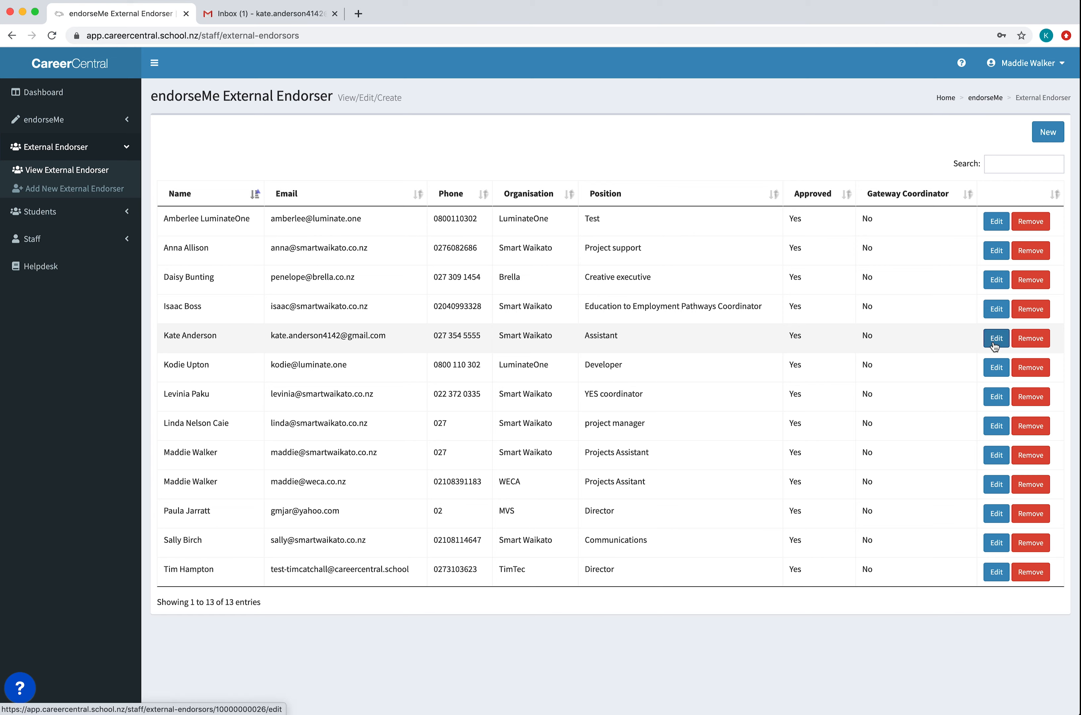
left_click(994, 342)
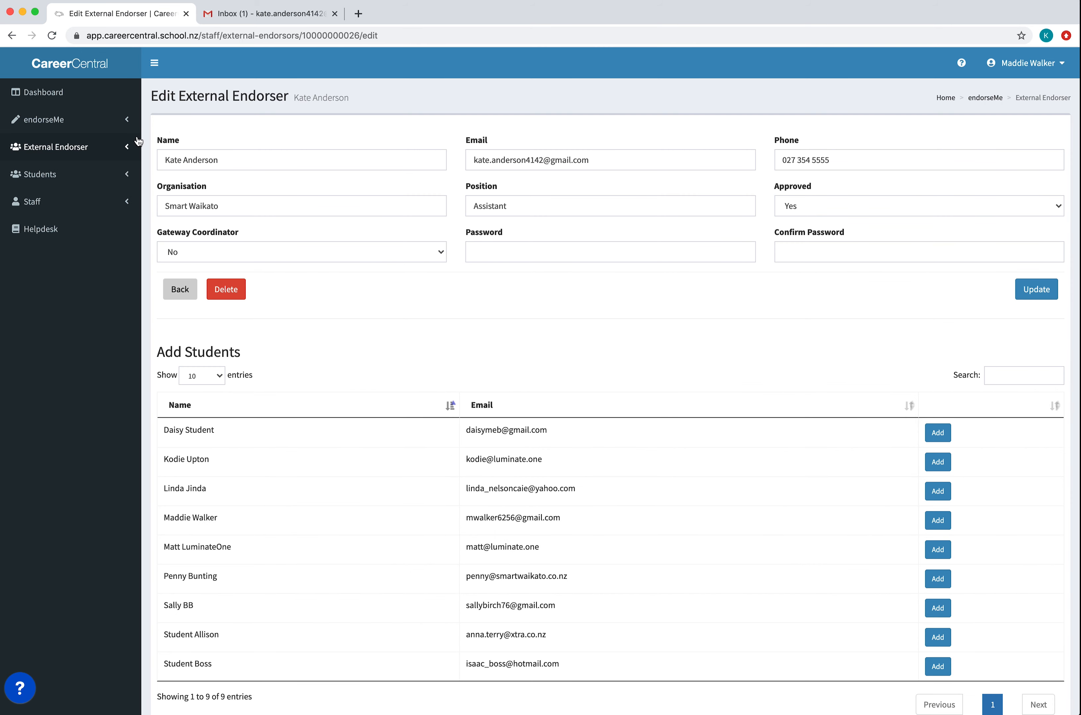
scroll(620, 236, "down", 1)
scroll(714, 264, "up", 1)
scroll(716, 276, "down", 1)
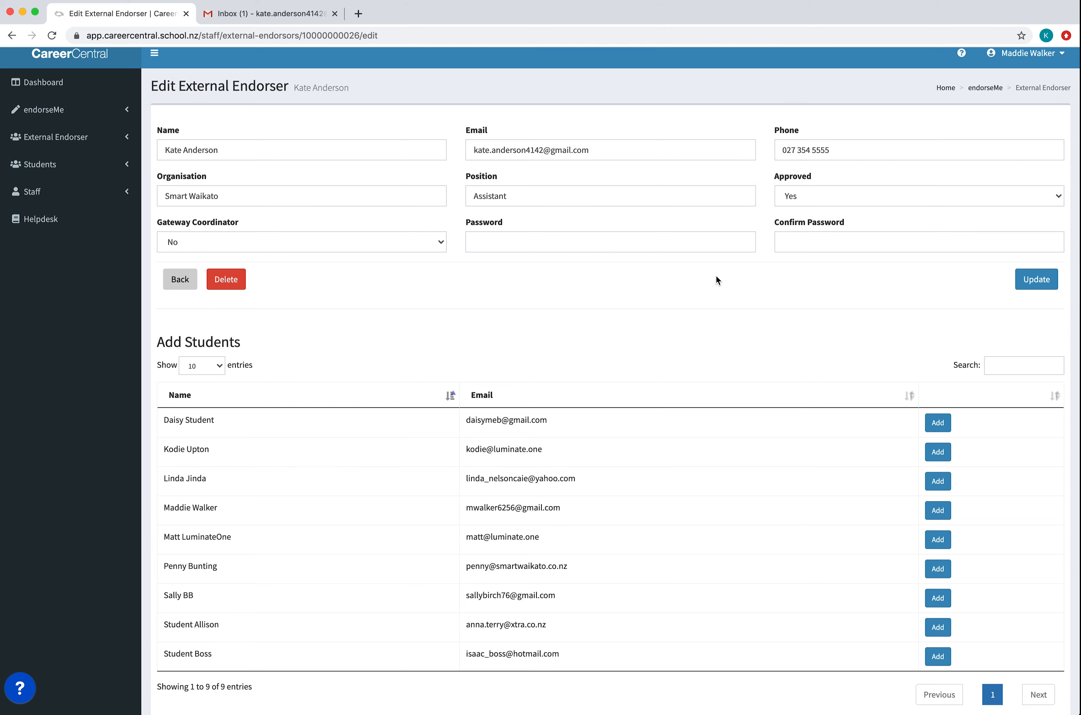
scroll(716, 277, "down", 1)
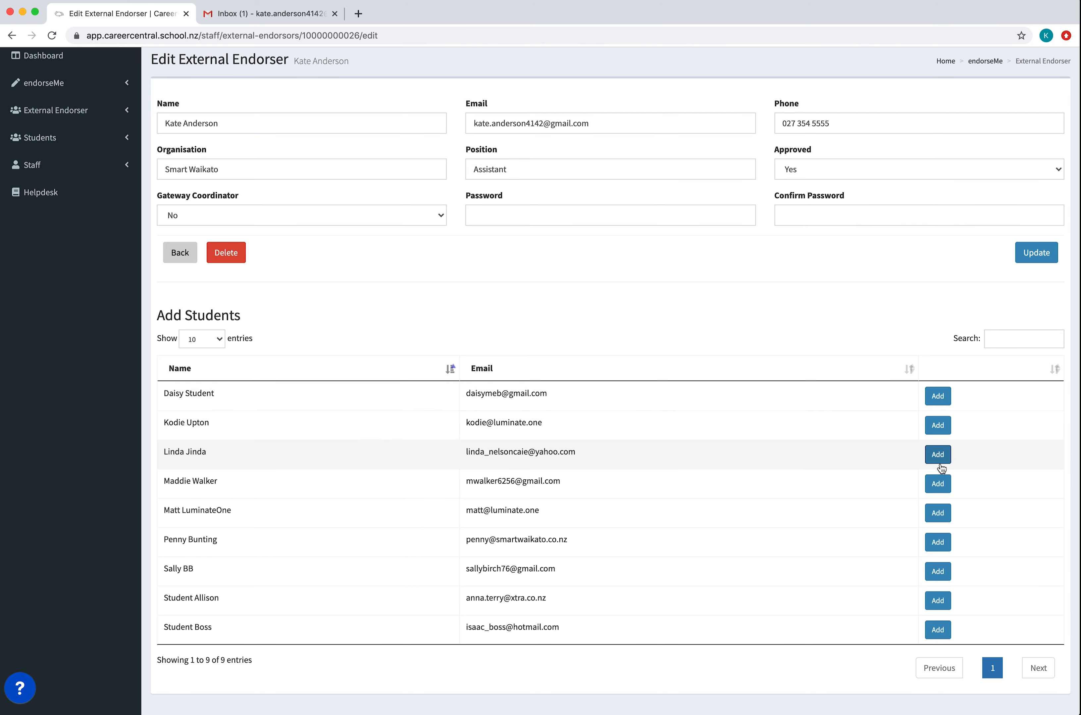
left_click(935, 488)
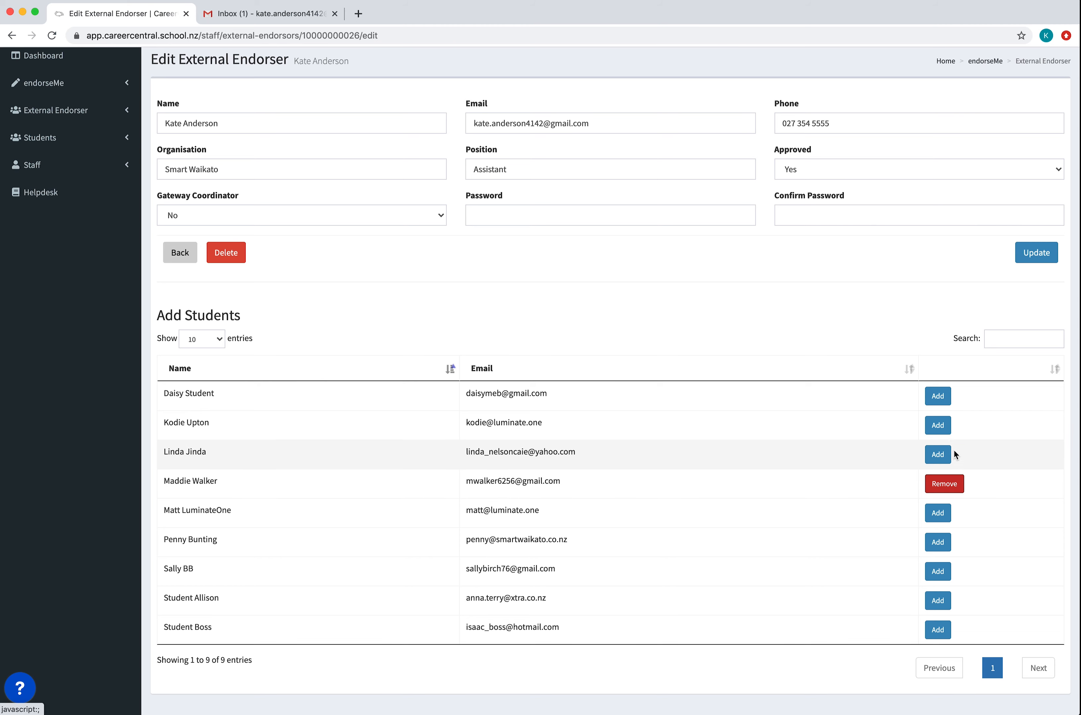
left_click(939, 398)
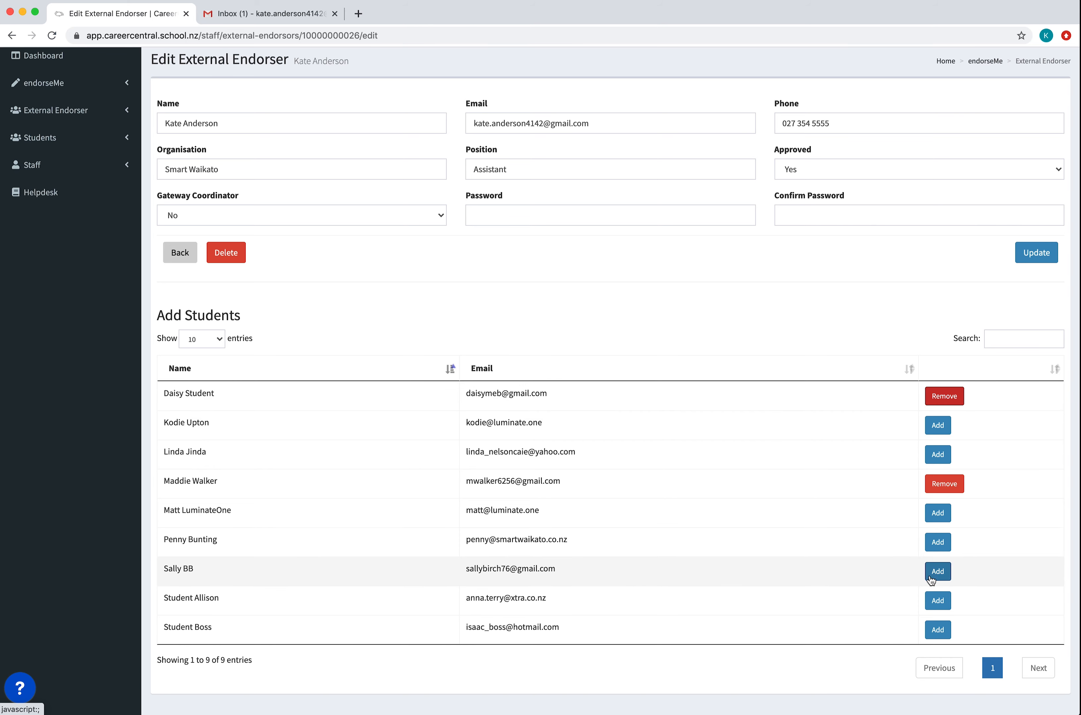
left_click(943, 547)
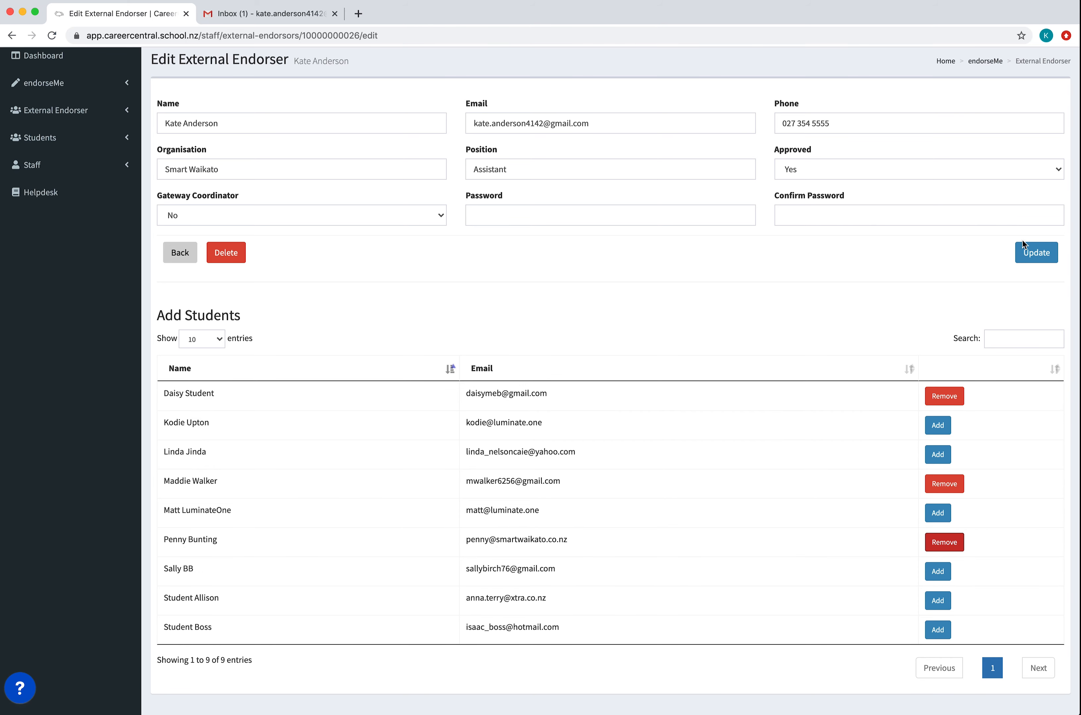
left_click(1034, 255)
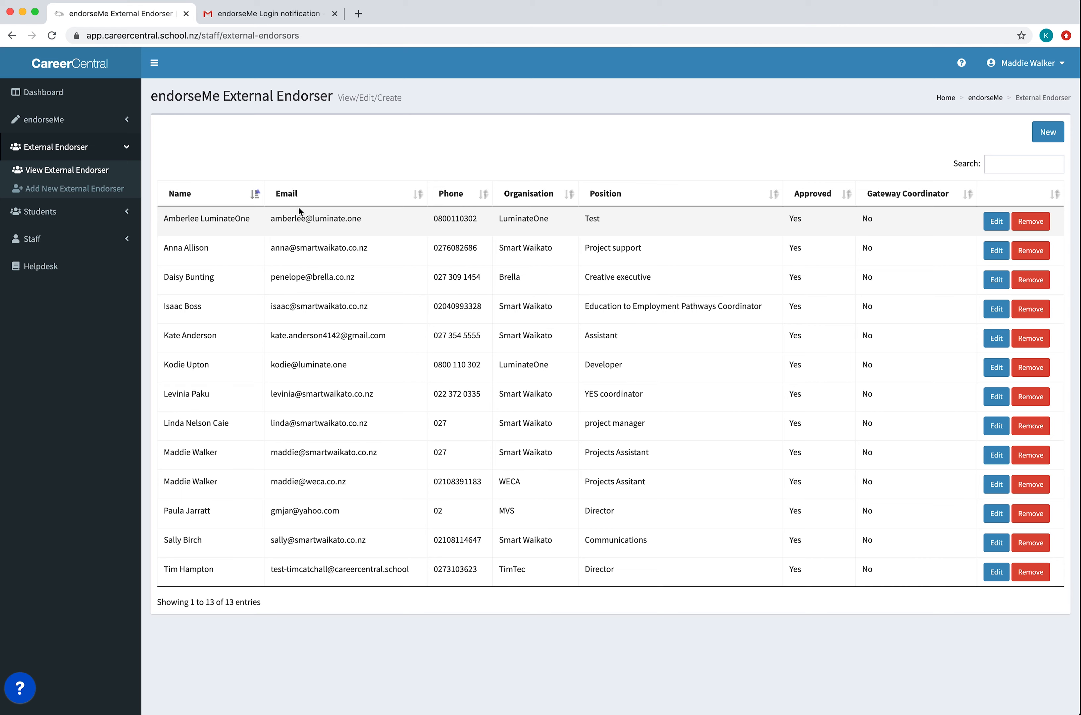
- Switch to Gmail, open the password reset page from the endorseMe login notification, enter the endorser's email address, and close the page
left_click(304, 18)
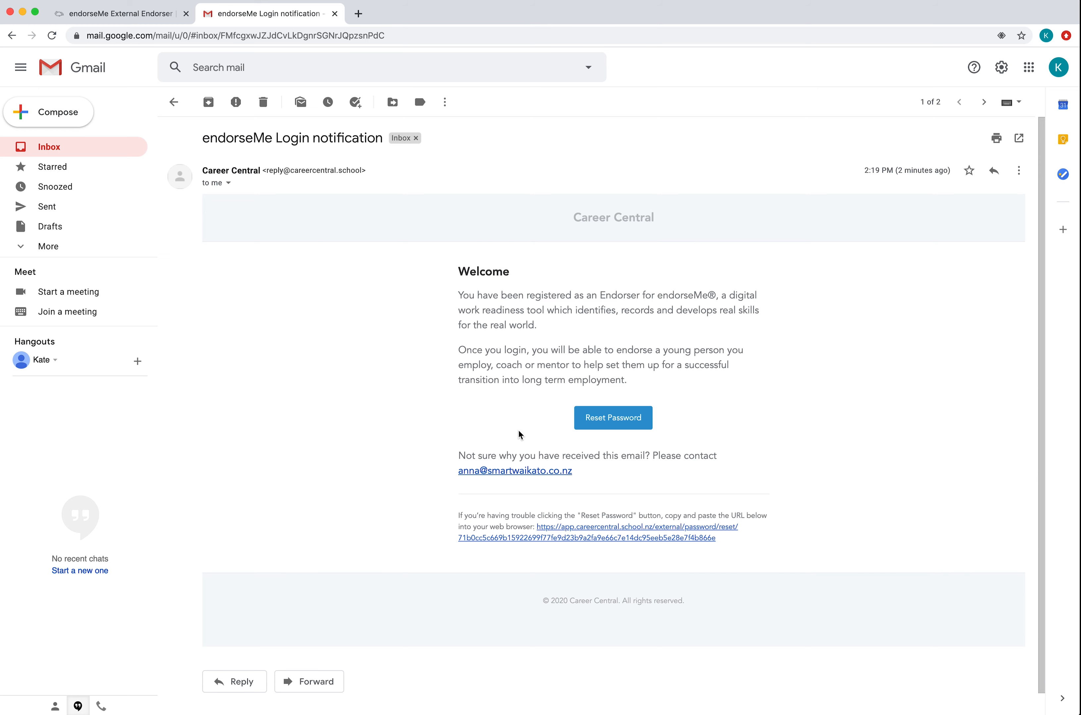
left_click(642, 431)
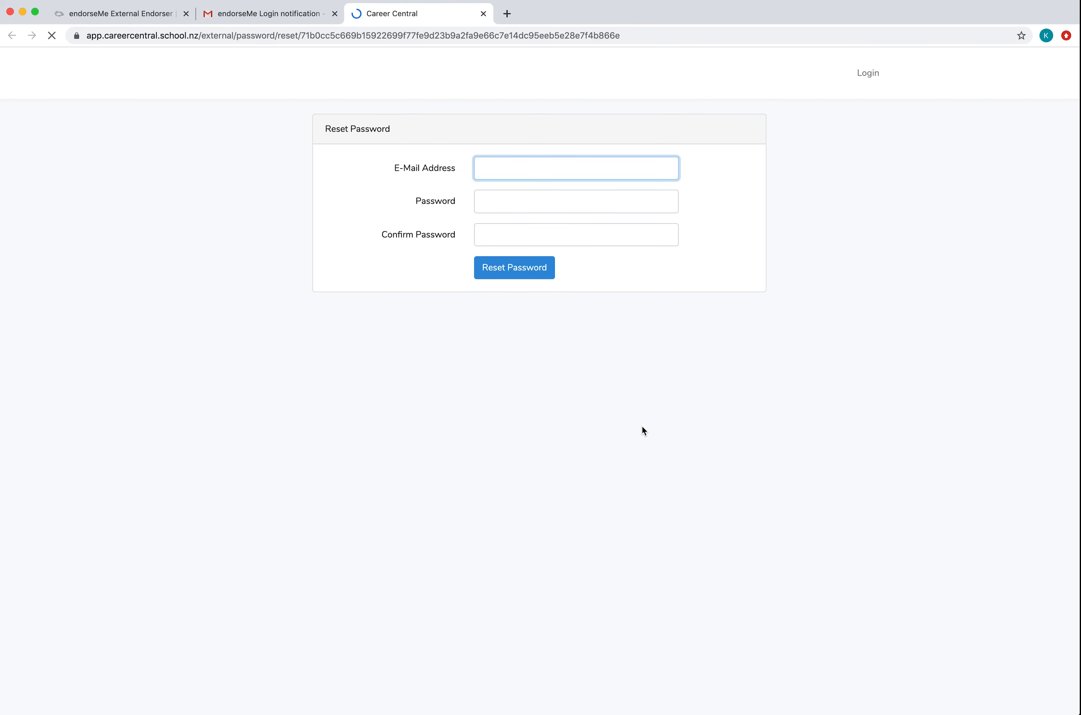
type("kate.")
key("Down")
key("Return")
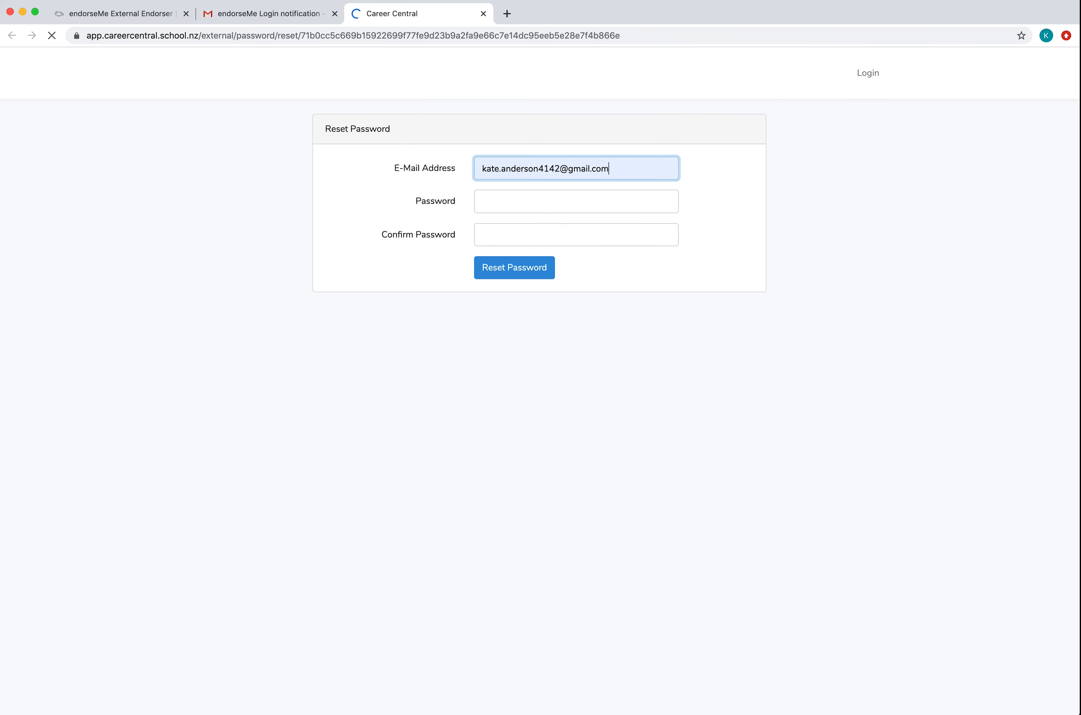
left_click(541, 201)
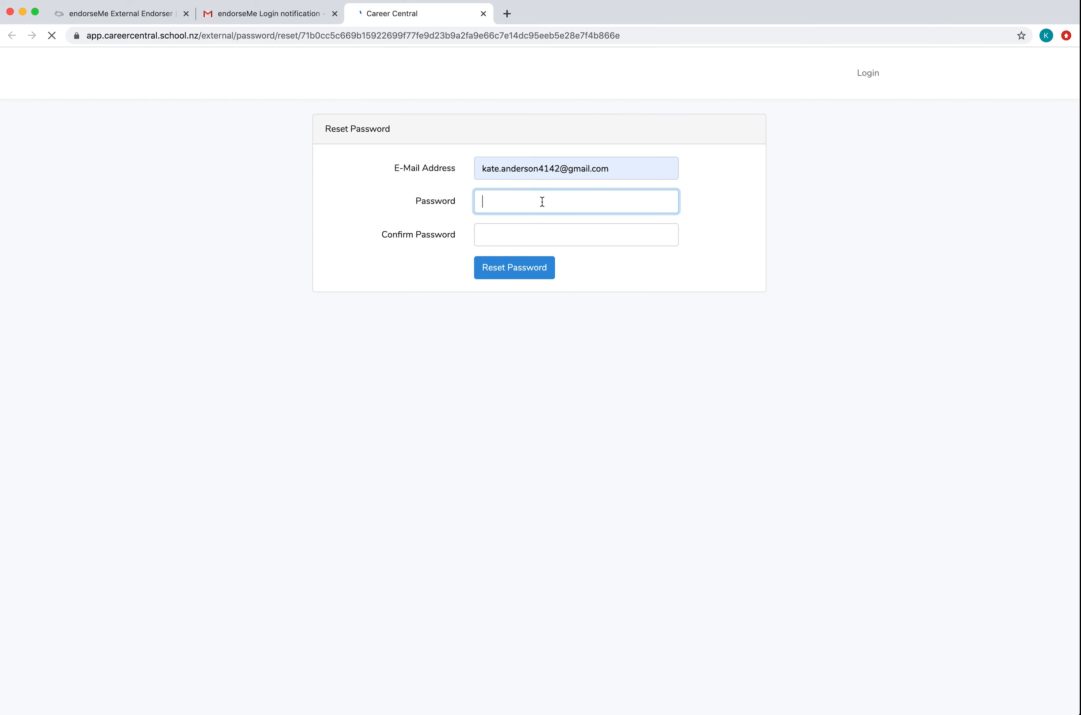
key("super+w")
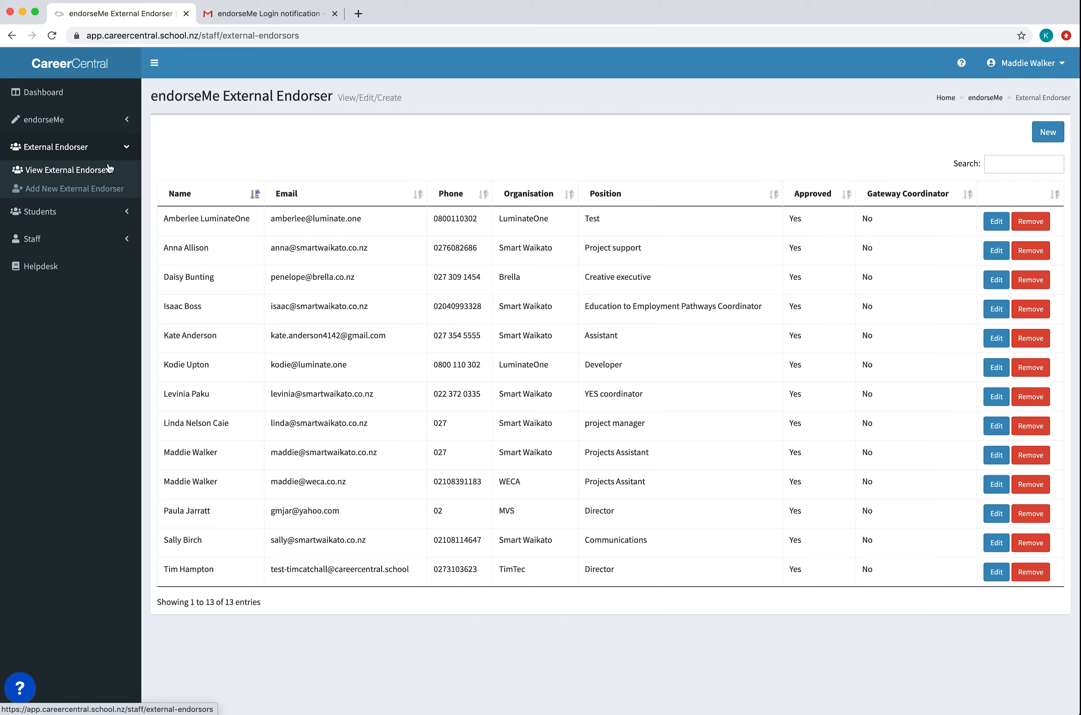
- Open a blank new external endorser form and log out of the staff account
left_click(106, 189)
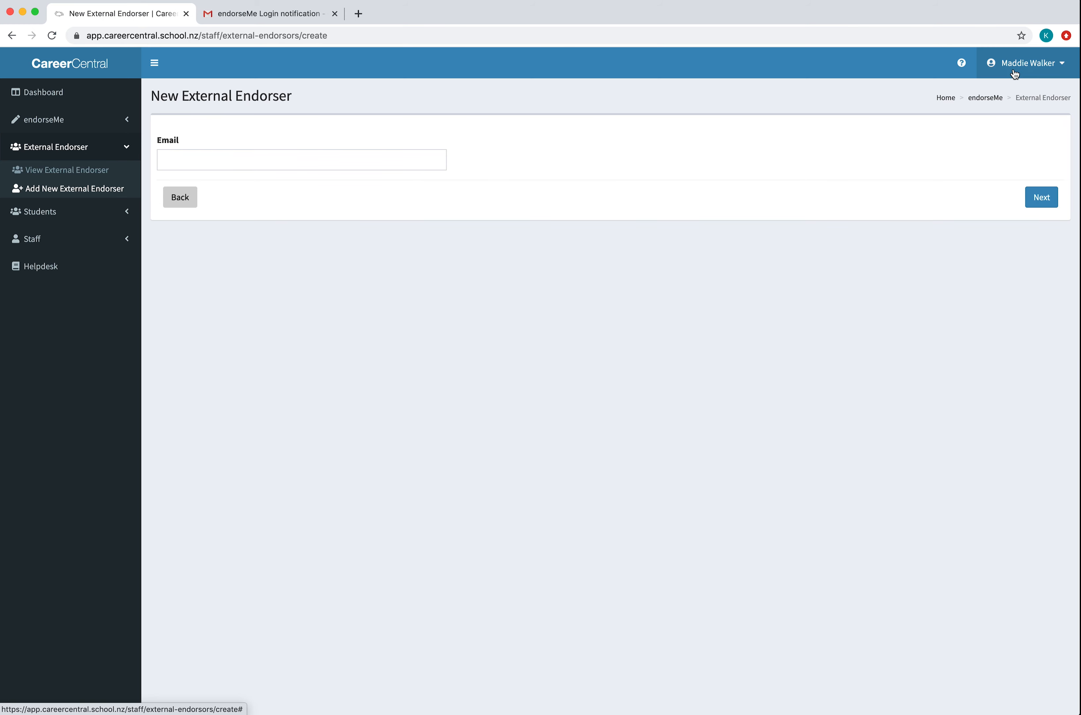
left_click(1026, 62)
left_click(1047, 204)
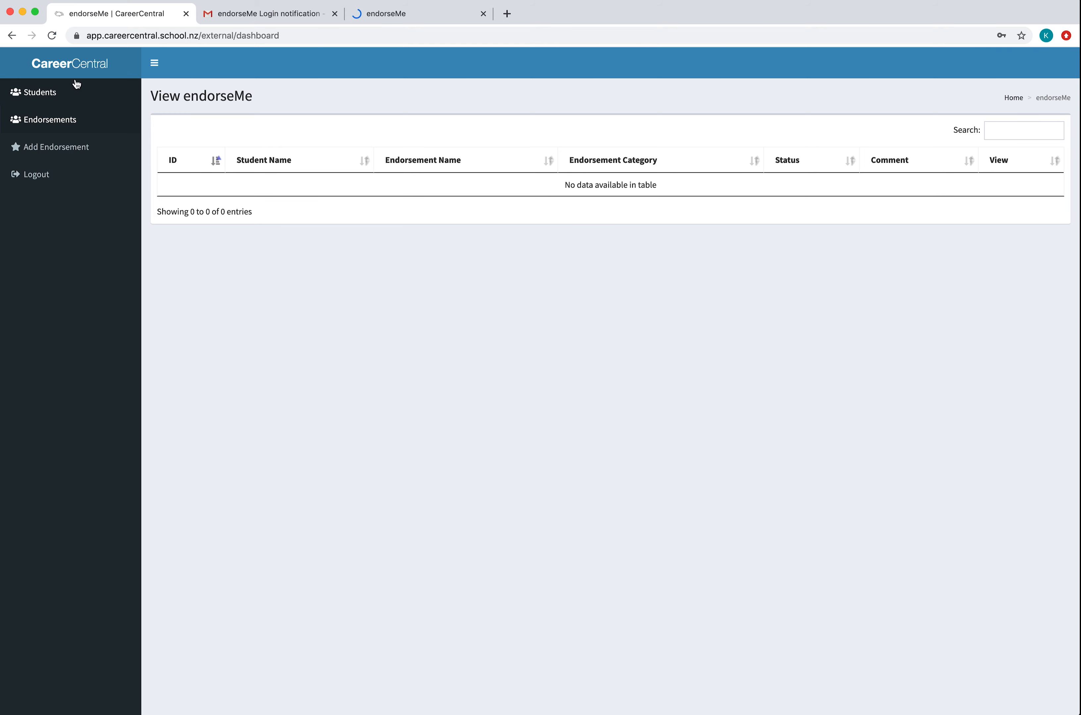
- View the endorser's assigned students and open the form for adding an endorsement
left_click(59, 91)
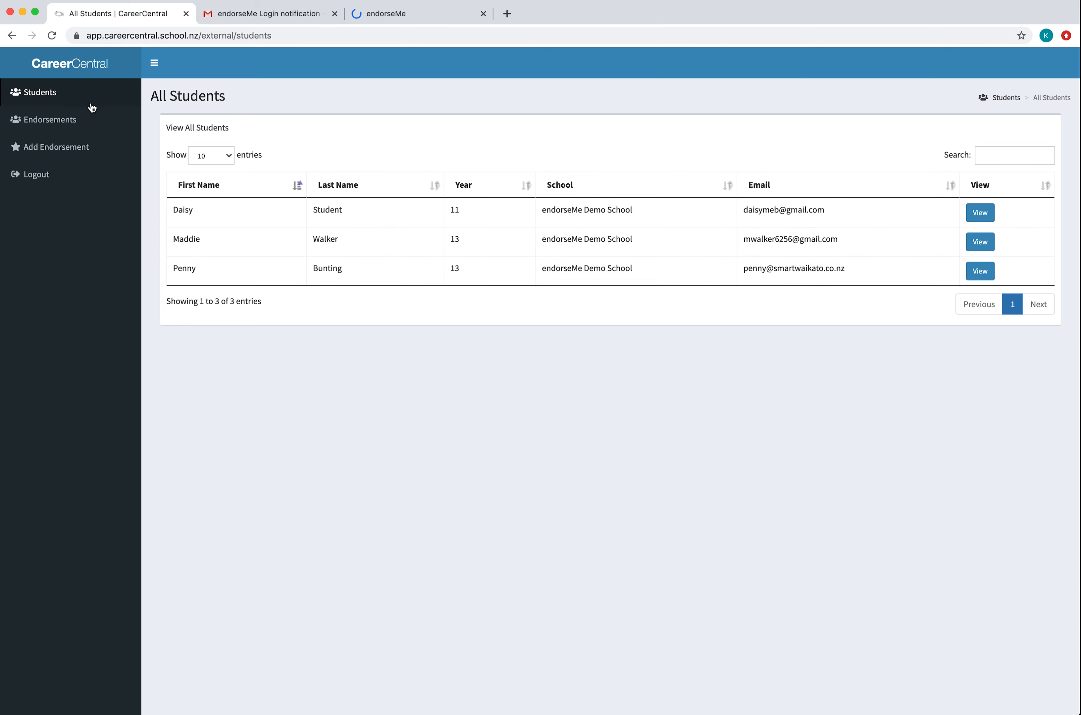
left_click(96, 150)
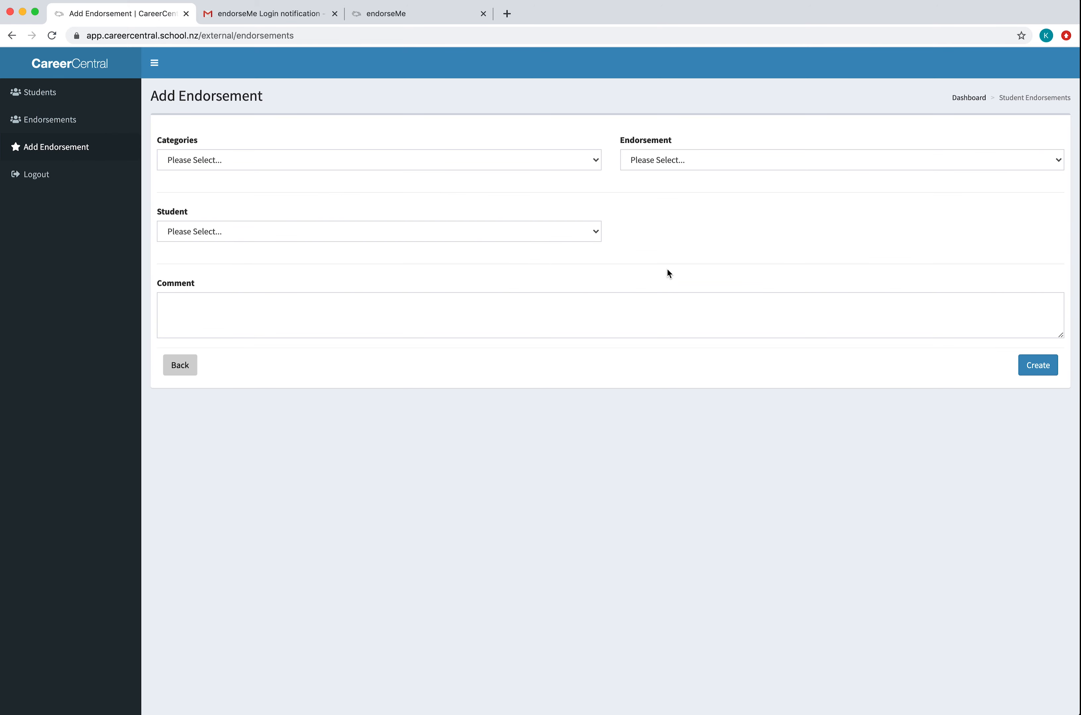